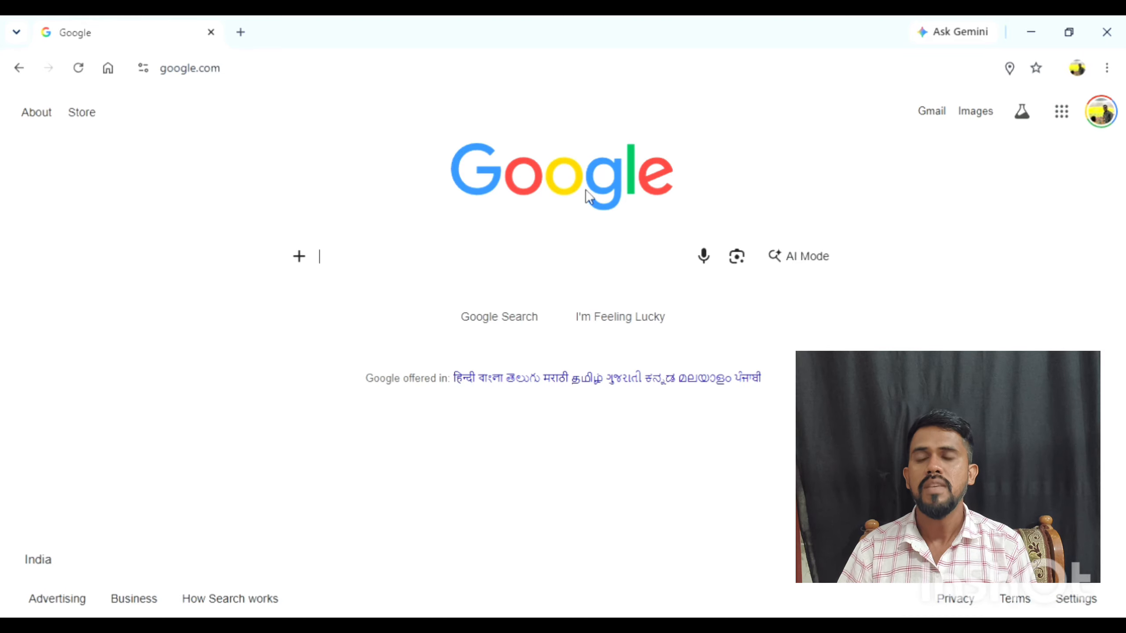
Search the web for "pfms login" and open the PFMS login page from the results.
left_click(249, 76)
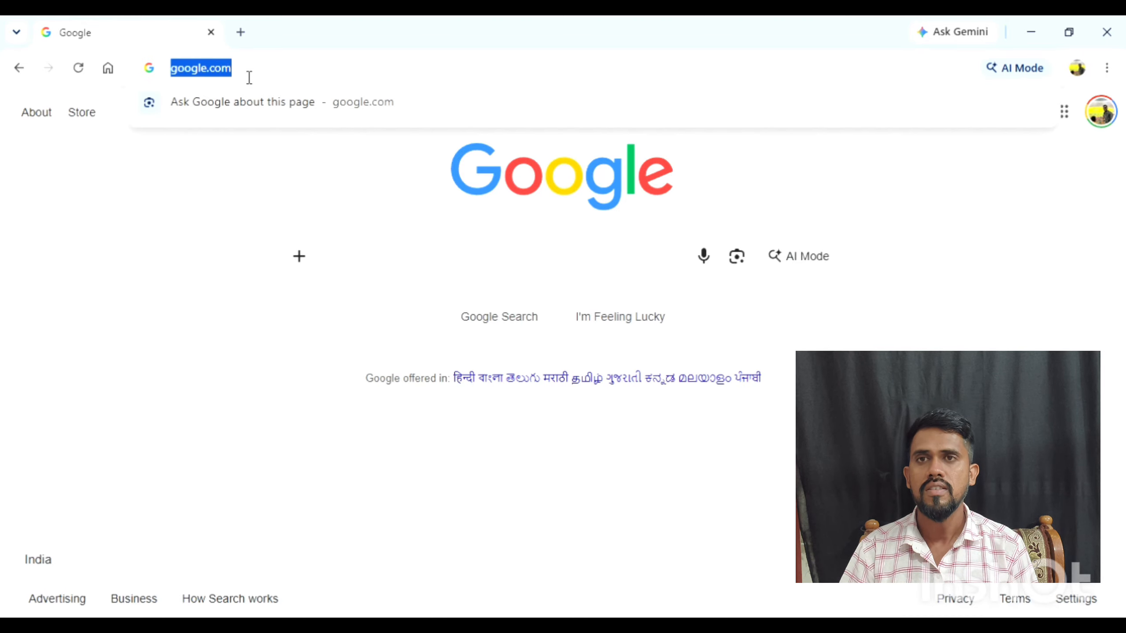
type("PFMS")
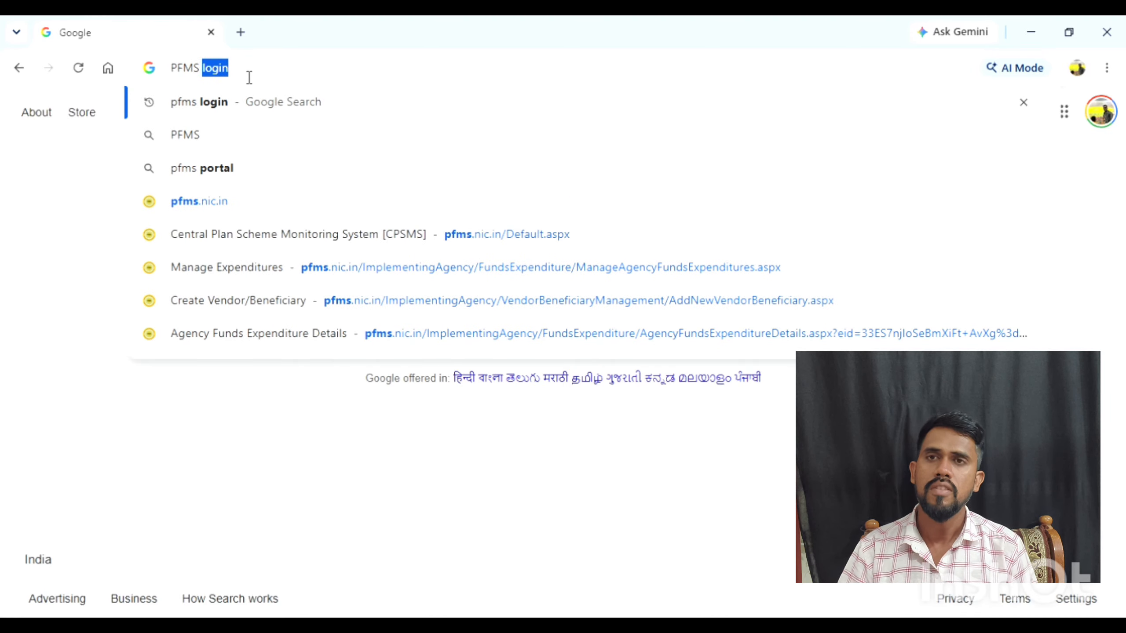
key("Return")
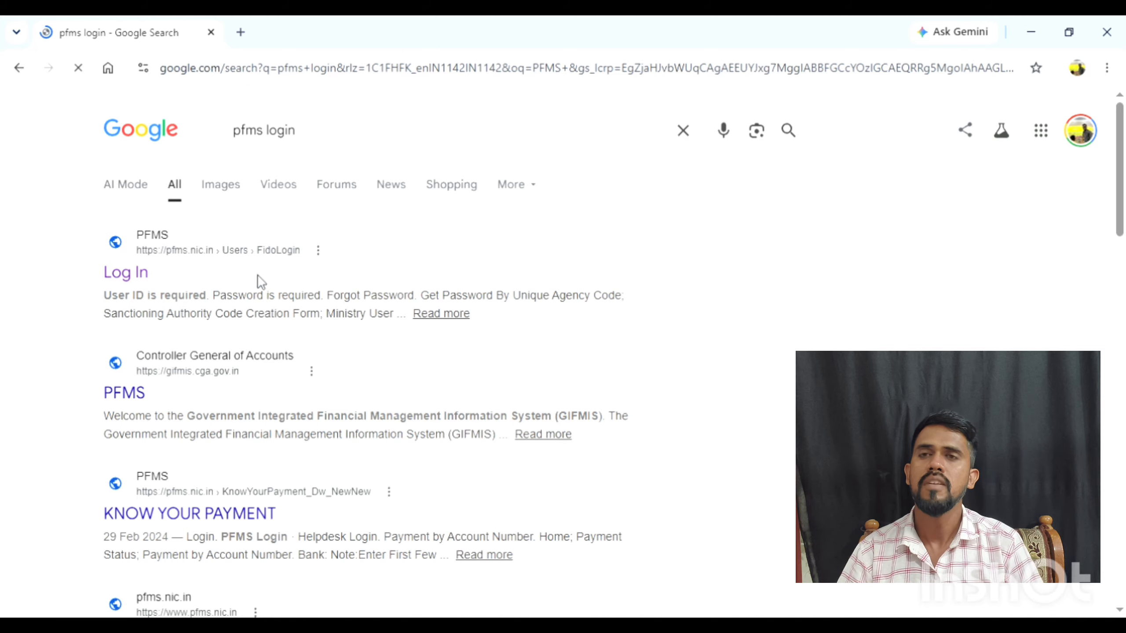
left_click(129, 282)
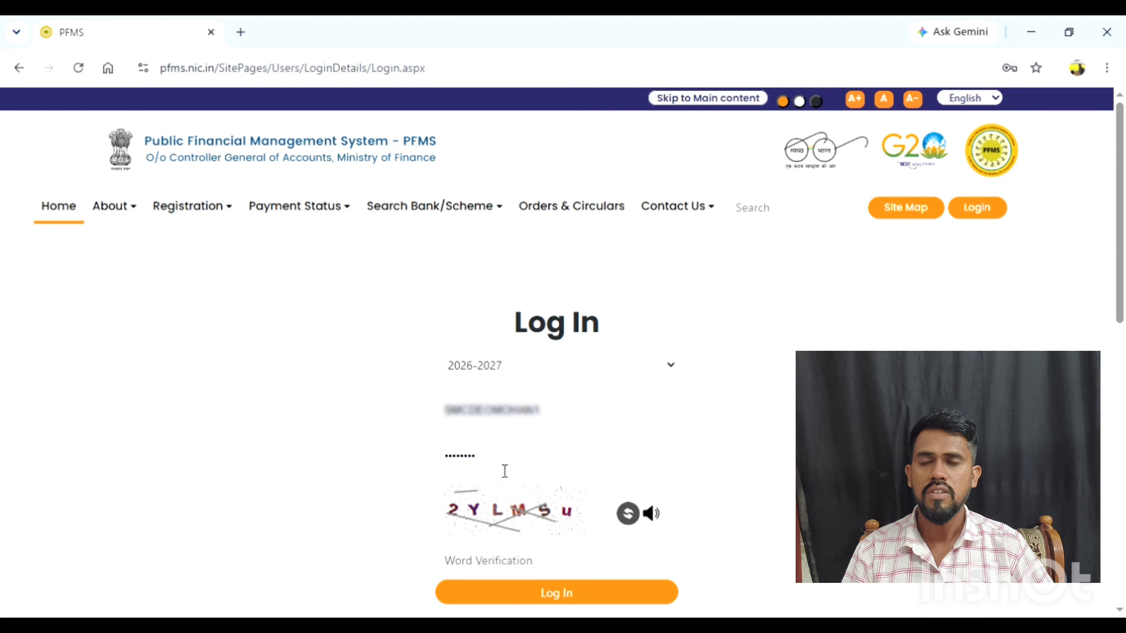
Fill in the word verification code and log in to the PFMS account.
left_click(504, 570)
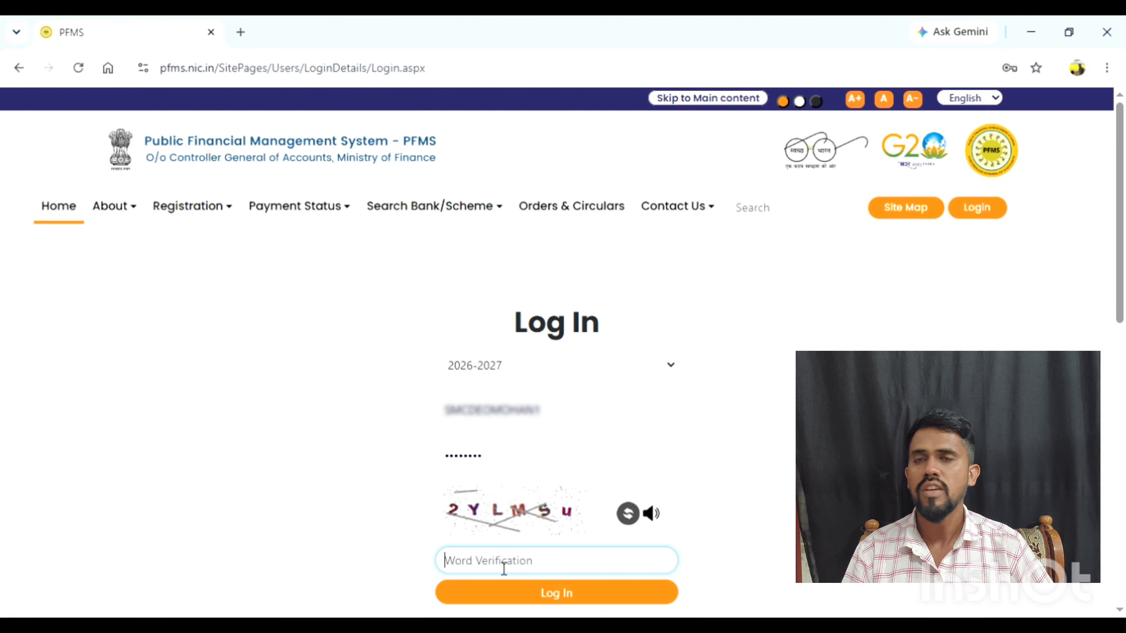
type("2")
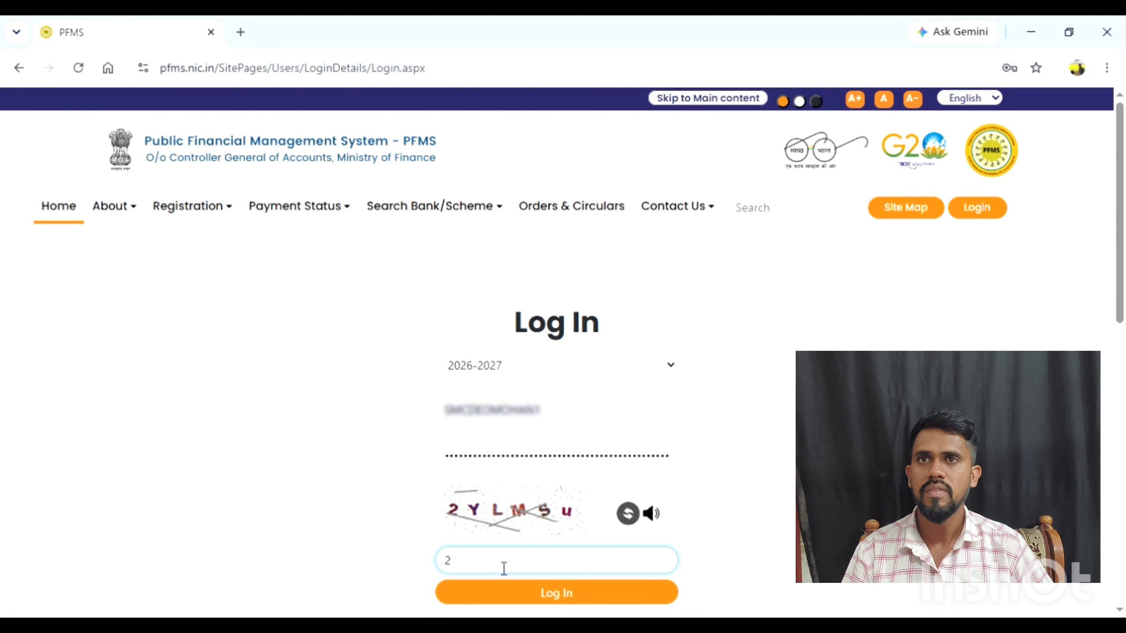
type("YLM")
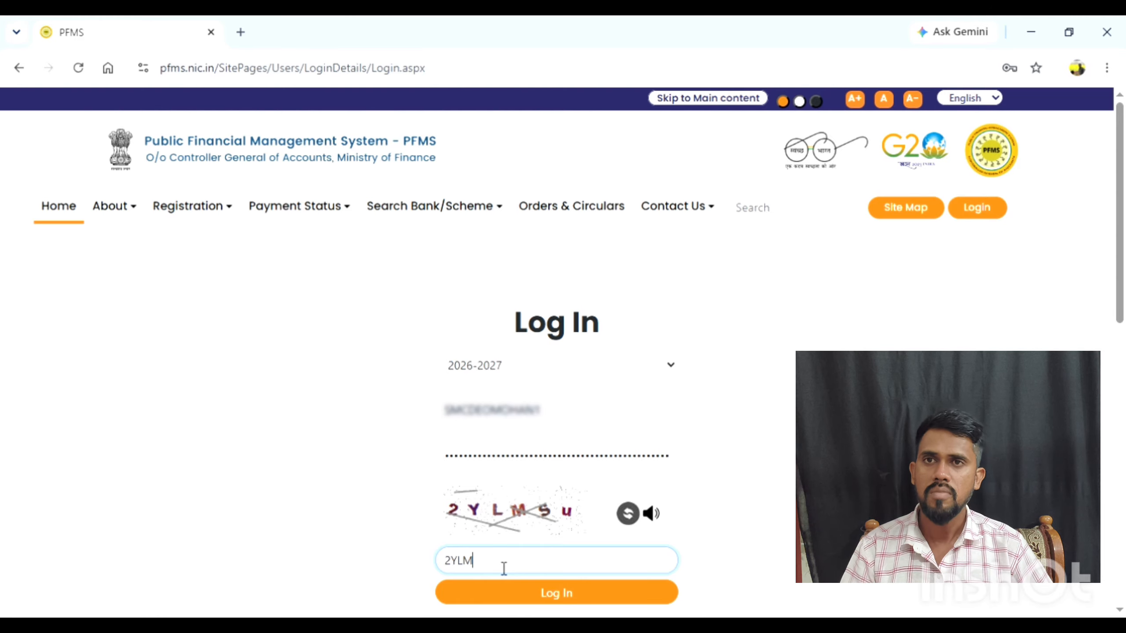
type("Su")
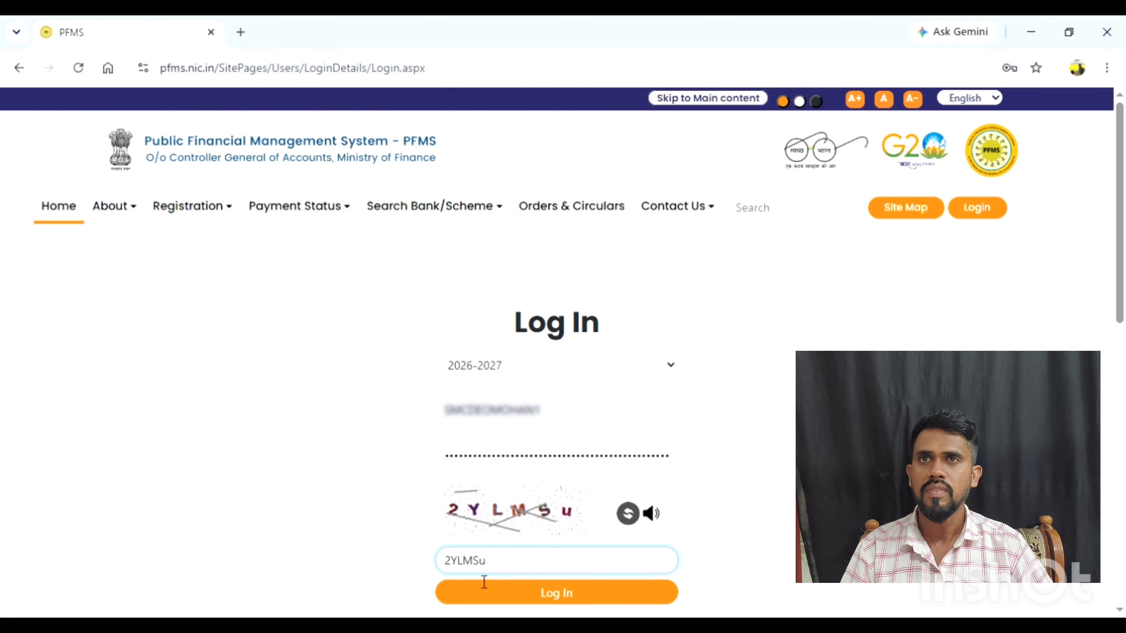
left_click(563, 599)
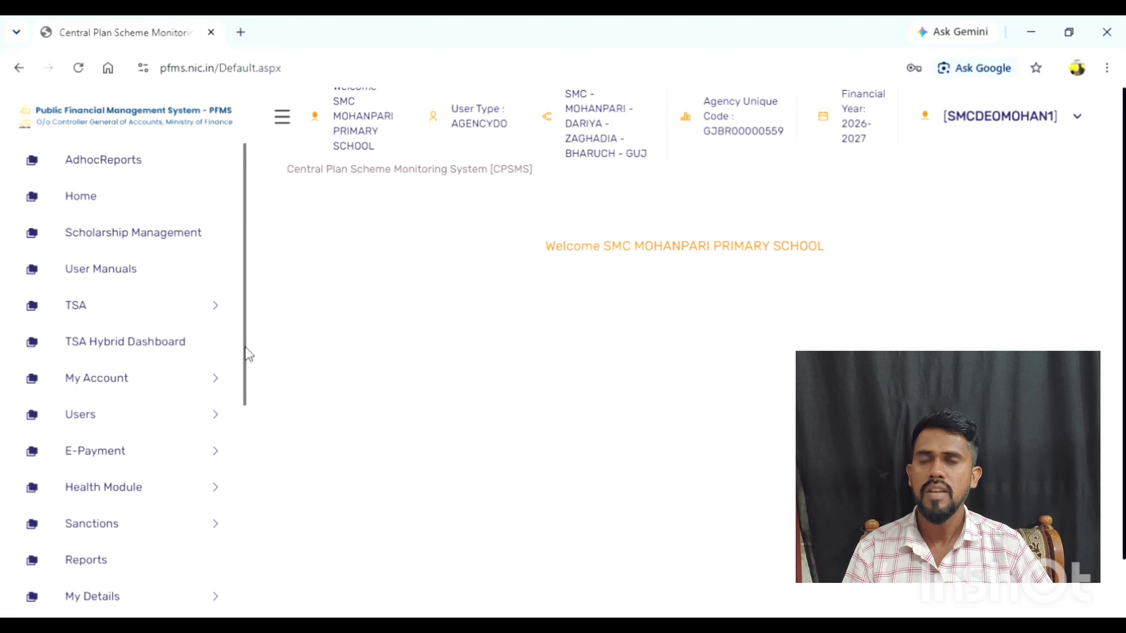
Open the Create Vendor form from the vendor options under Masters.
left_click_drag(245, 351, 244, 380)
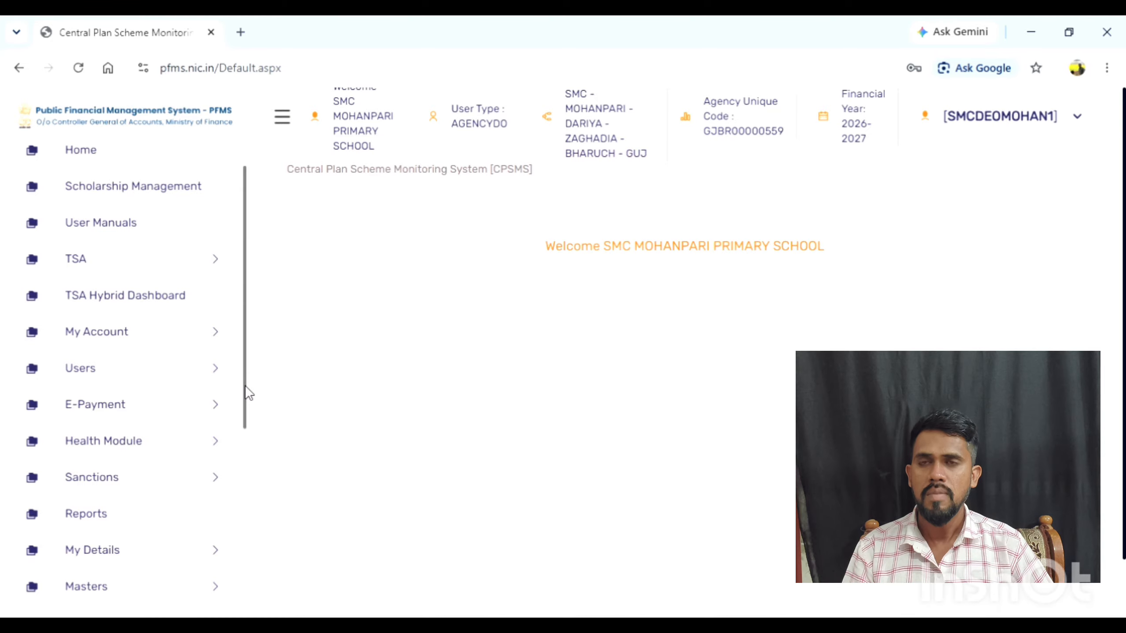
left_click_drag(244, 386, 246, 484)
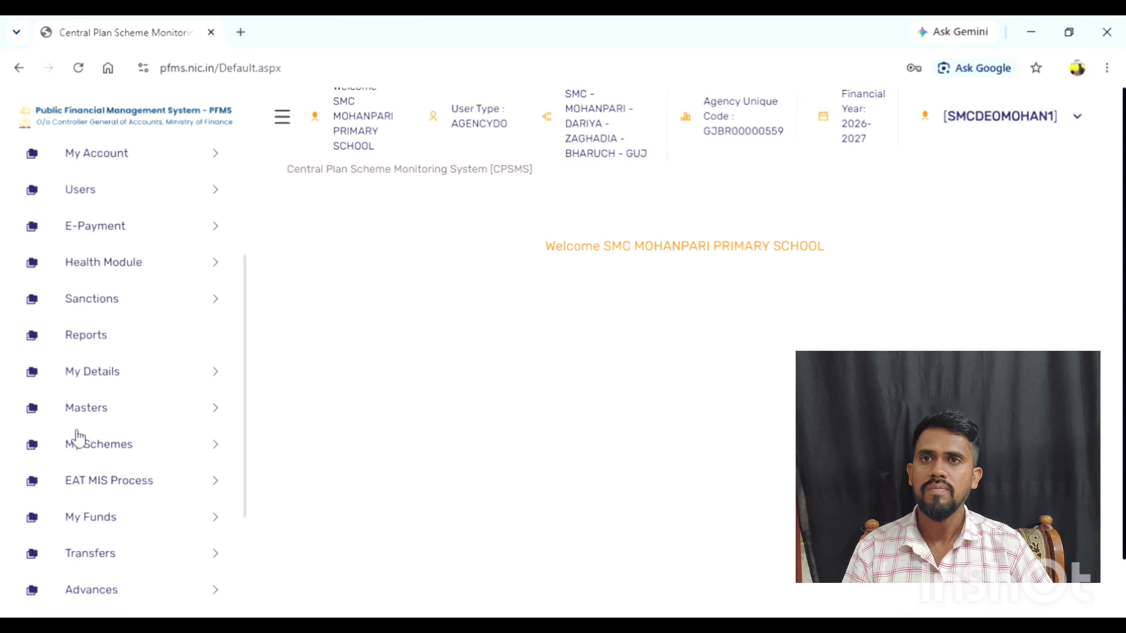
left_click(214, 416)
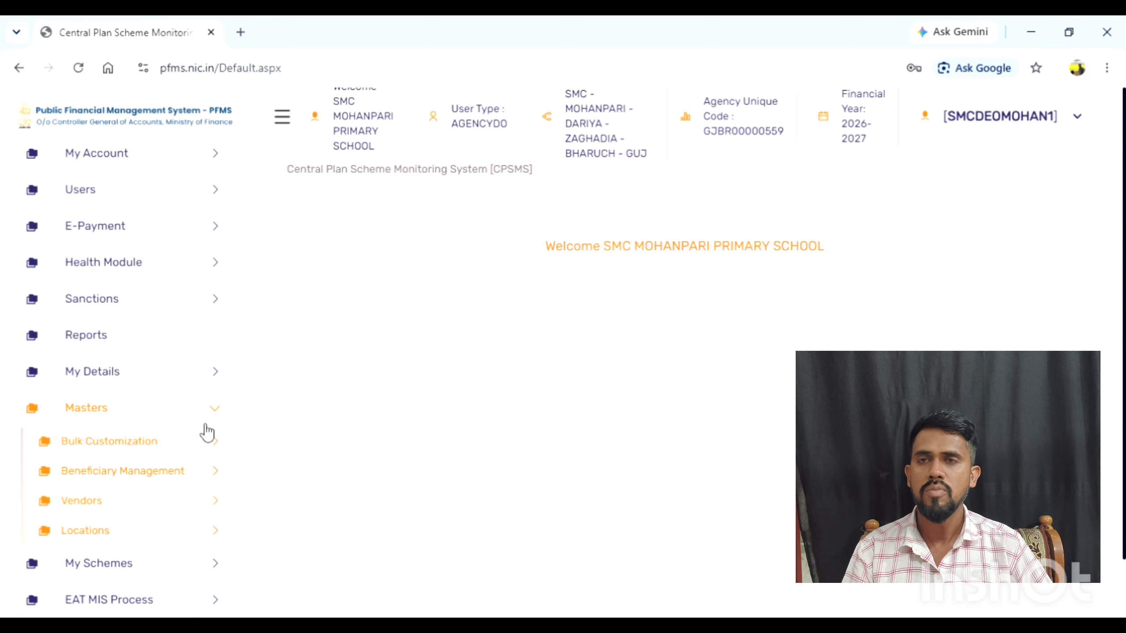
left_click(172, 515)
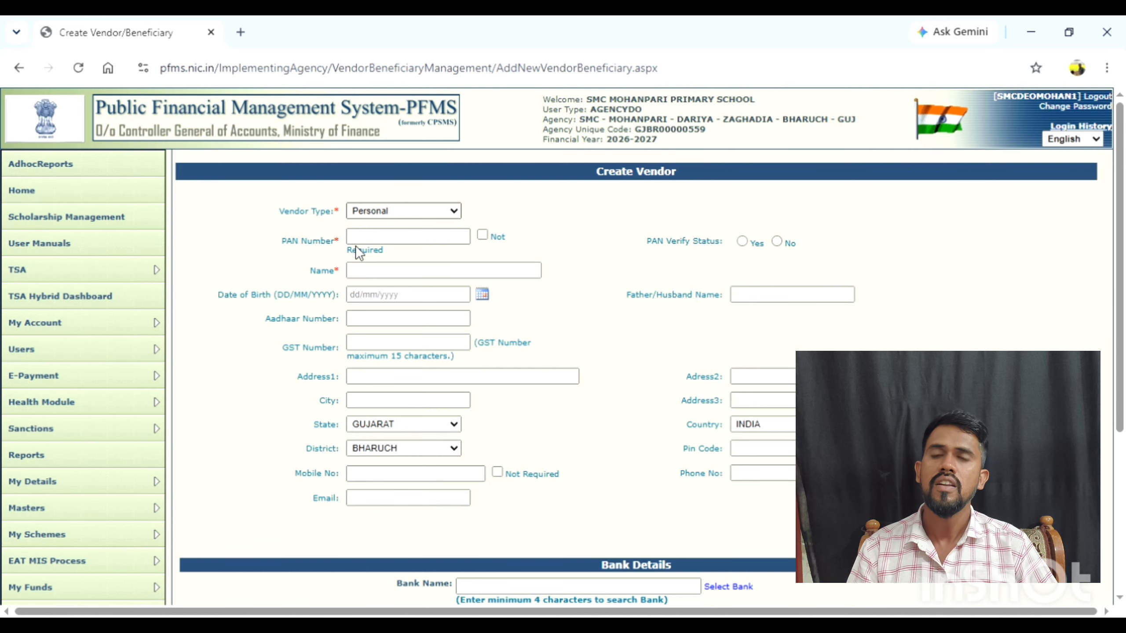
Try to save the blank vendor form to check which fields are mandatory.
left_click(455, 242)
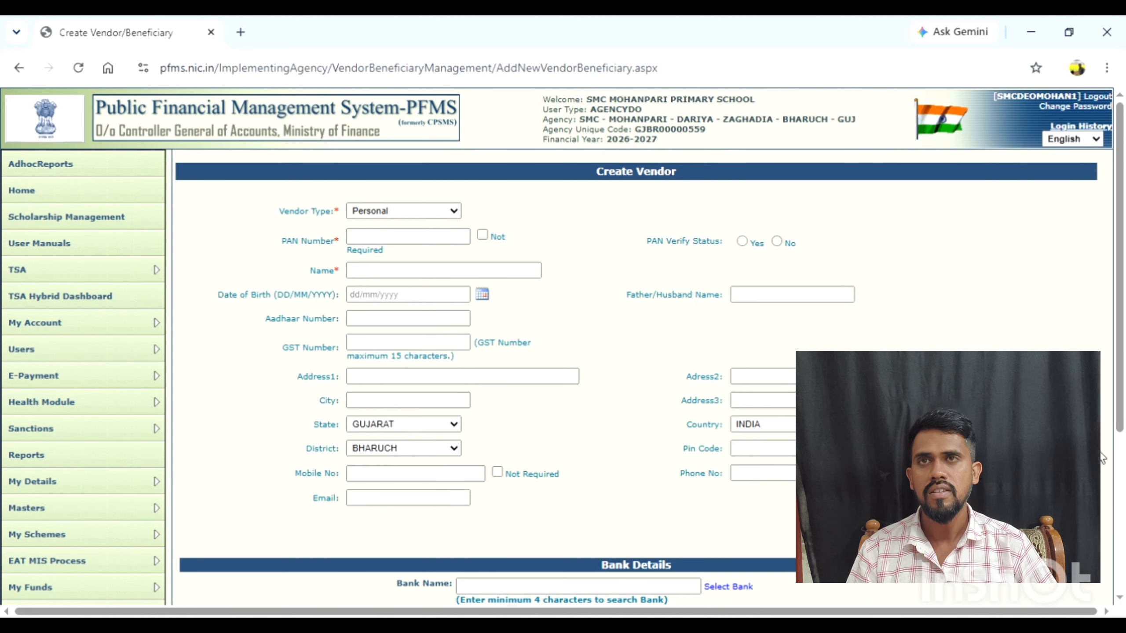
left_click_drag(1123, 439, 1123, 573)
left_click(595, 511)
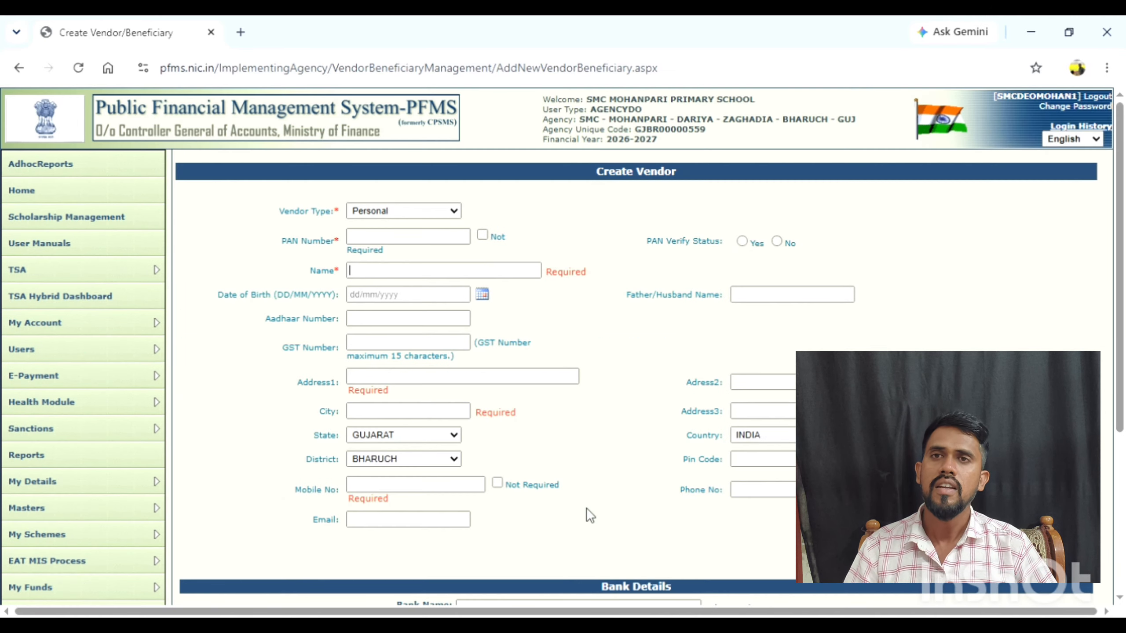
Mark the PAN number as not required and fill in the vendor's full name, address lines and city.
left_click(439, 271)
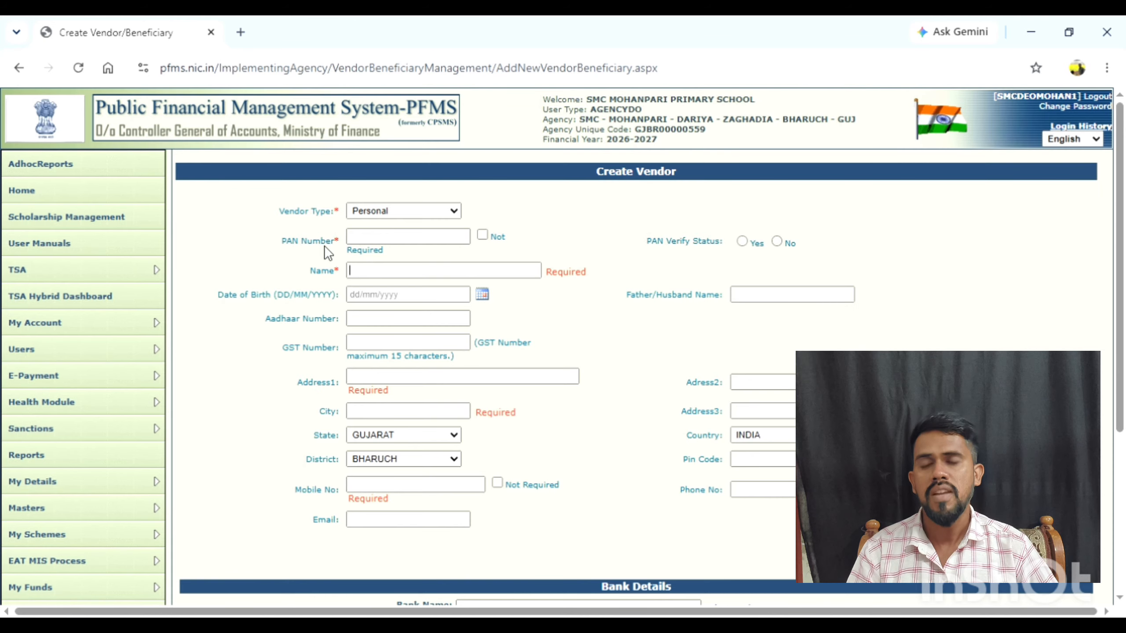
left_click(483, 235)
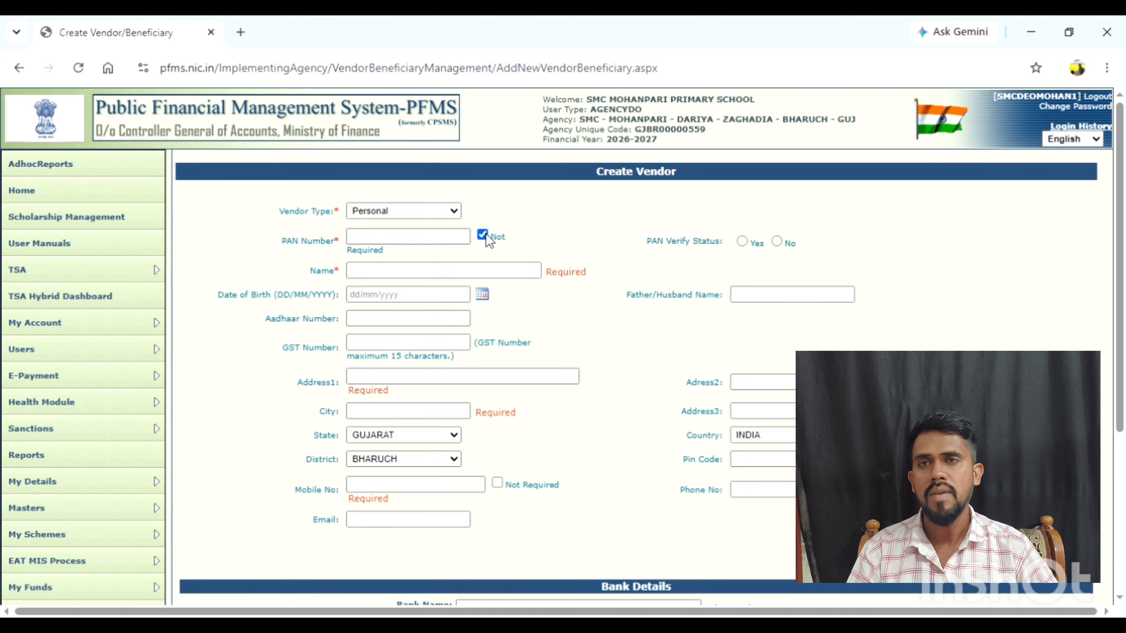
left_click(374, 275)
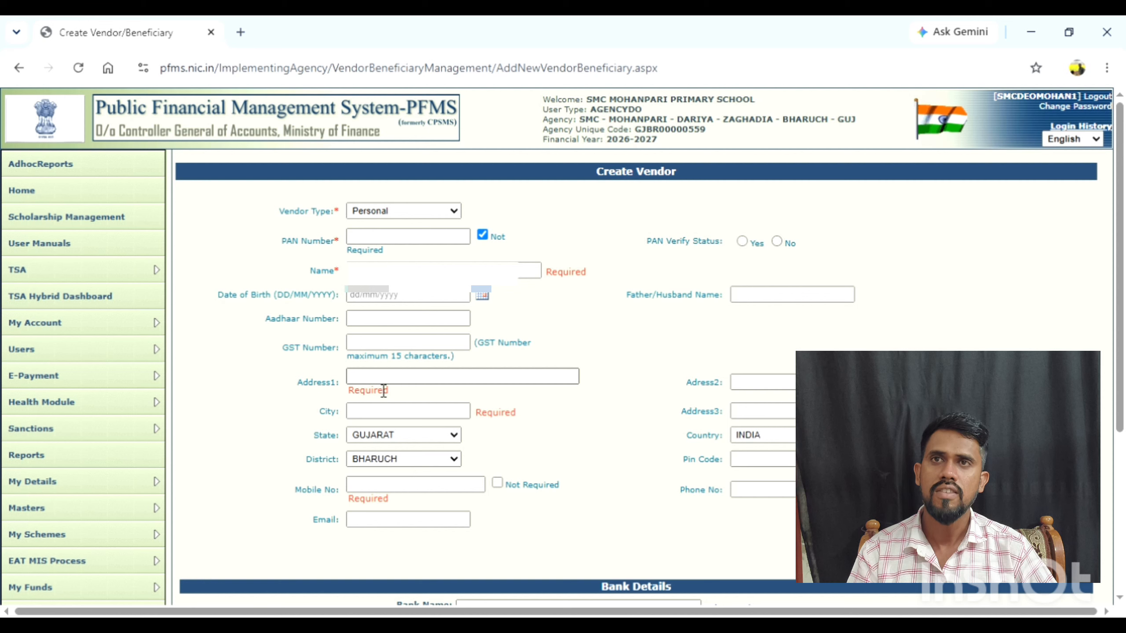
left_click(367, 384)
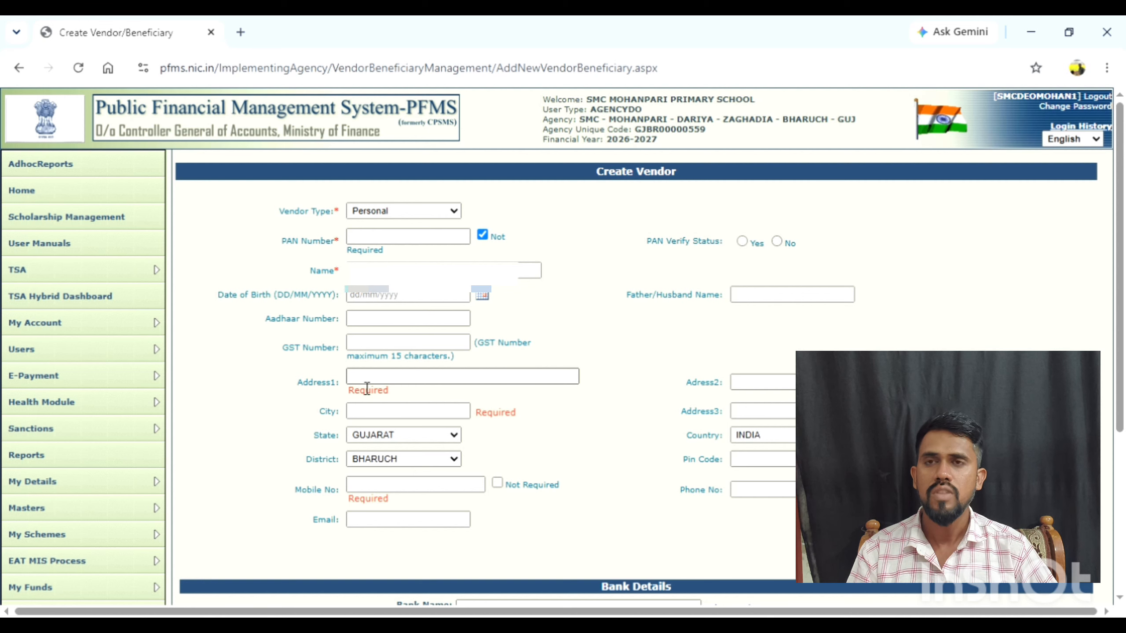
left_click(496, 414)
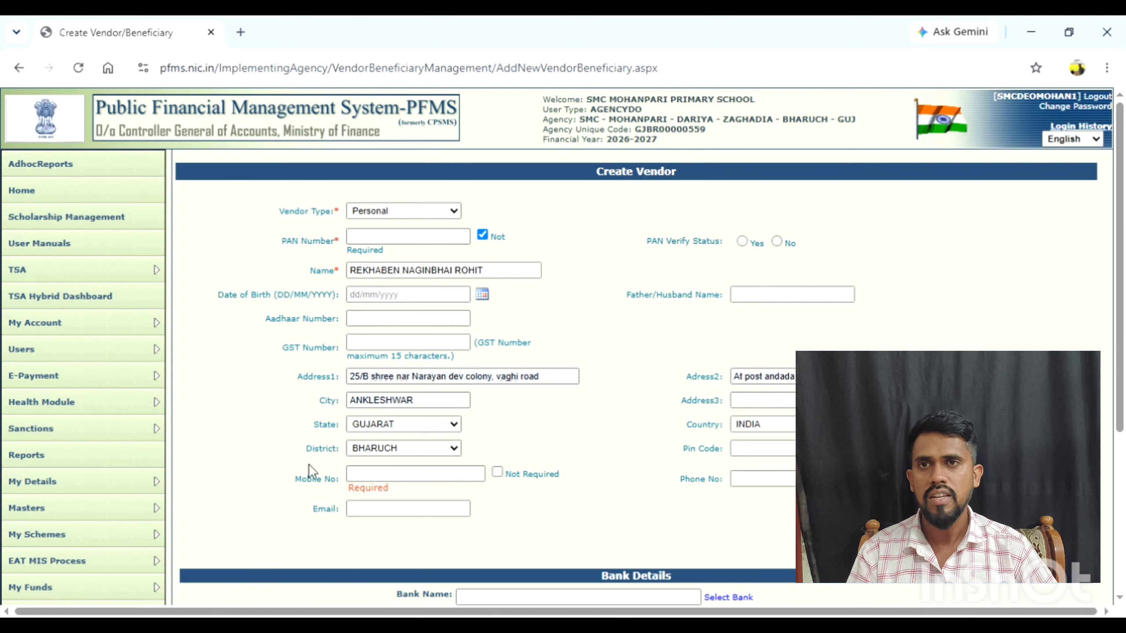
Enter the vendor's mobile number.
left_click(380, 474)
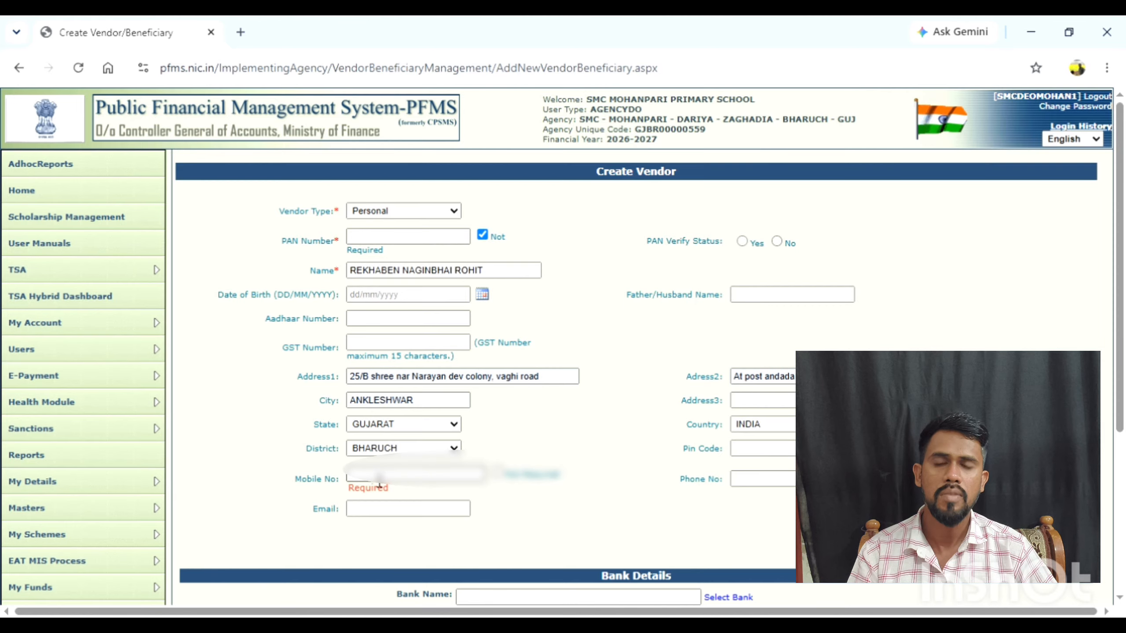
type("?????")
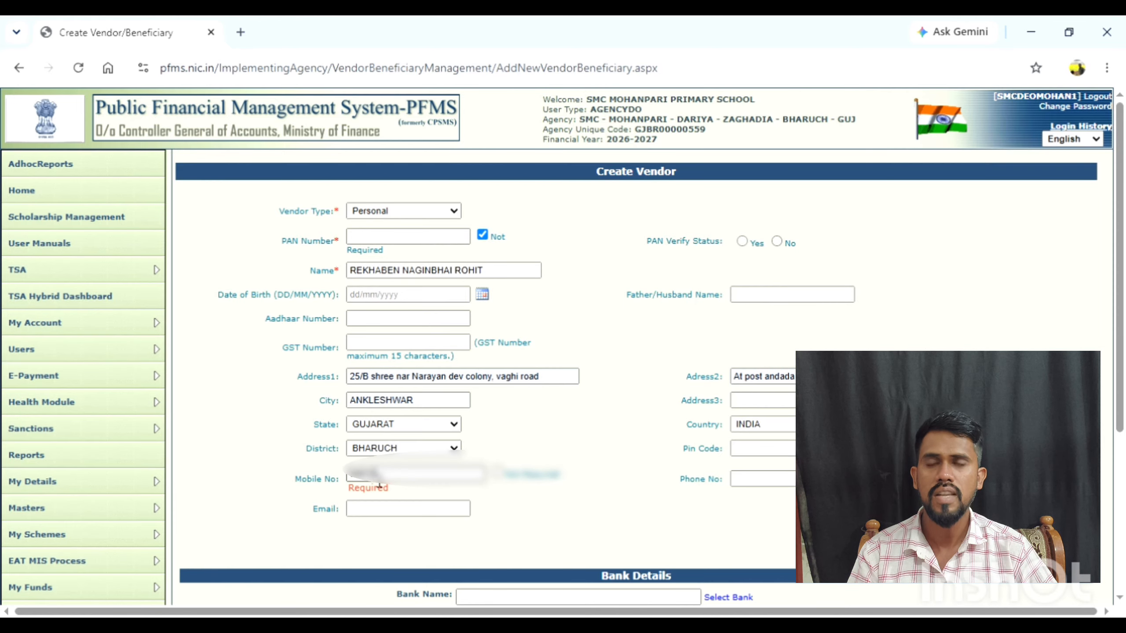
type("??")
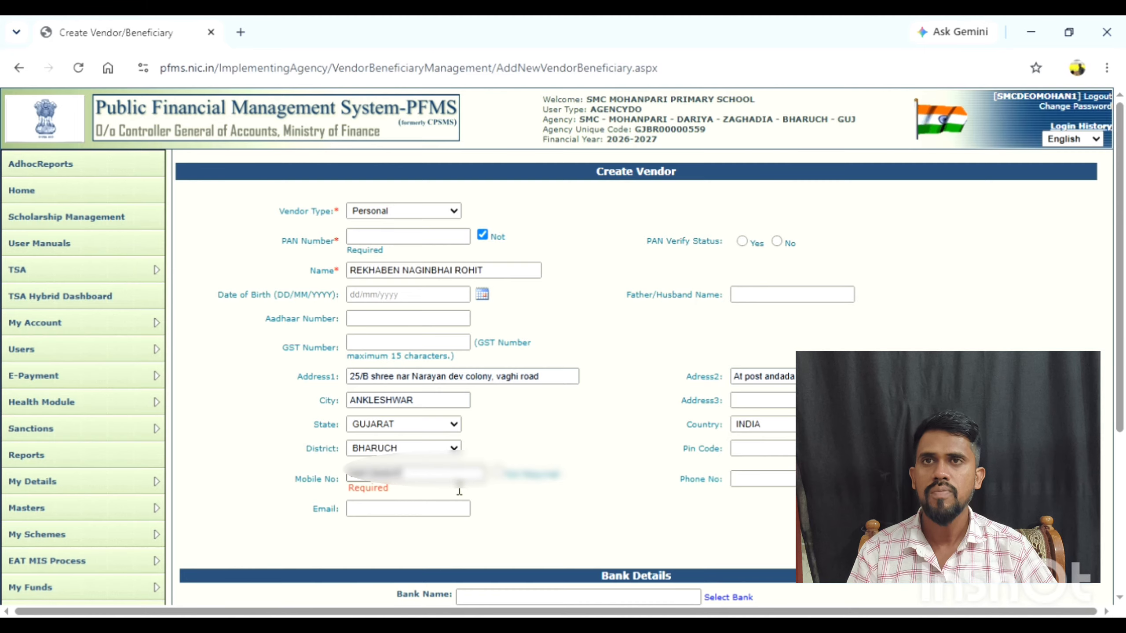
left_click(662, 487)
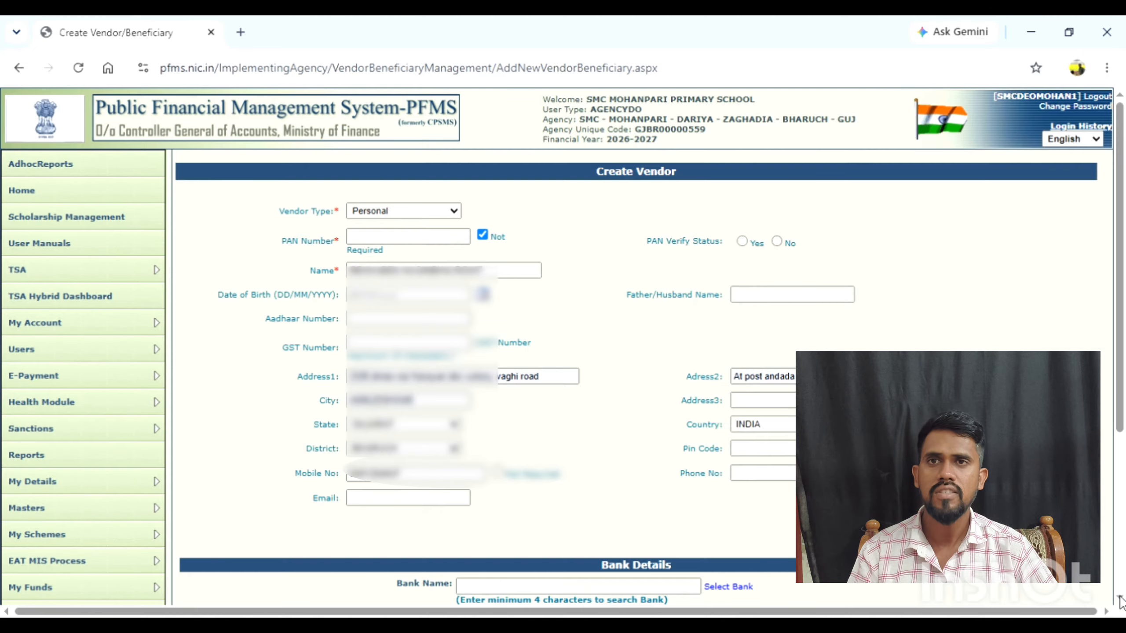
Set the vendor's bank name to CANARA BANK (Y) in the bank details.
scroll(1121, 595, "down", 3)
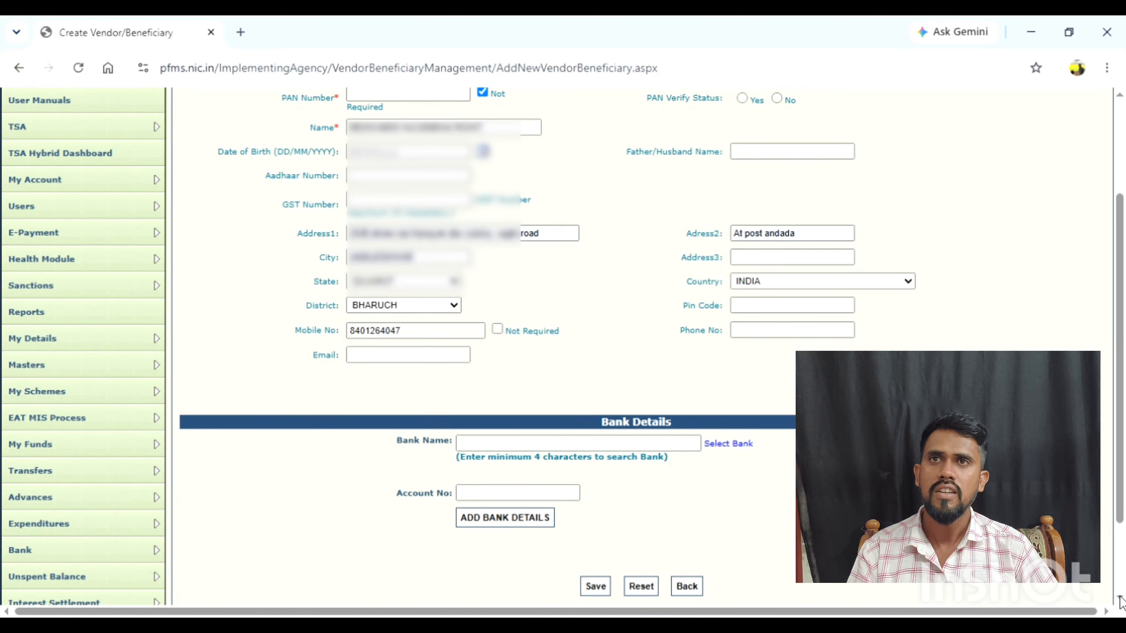
left_click(1120, 599)
left_click(1120, 600)
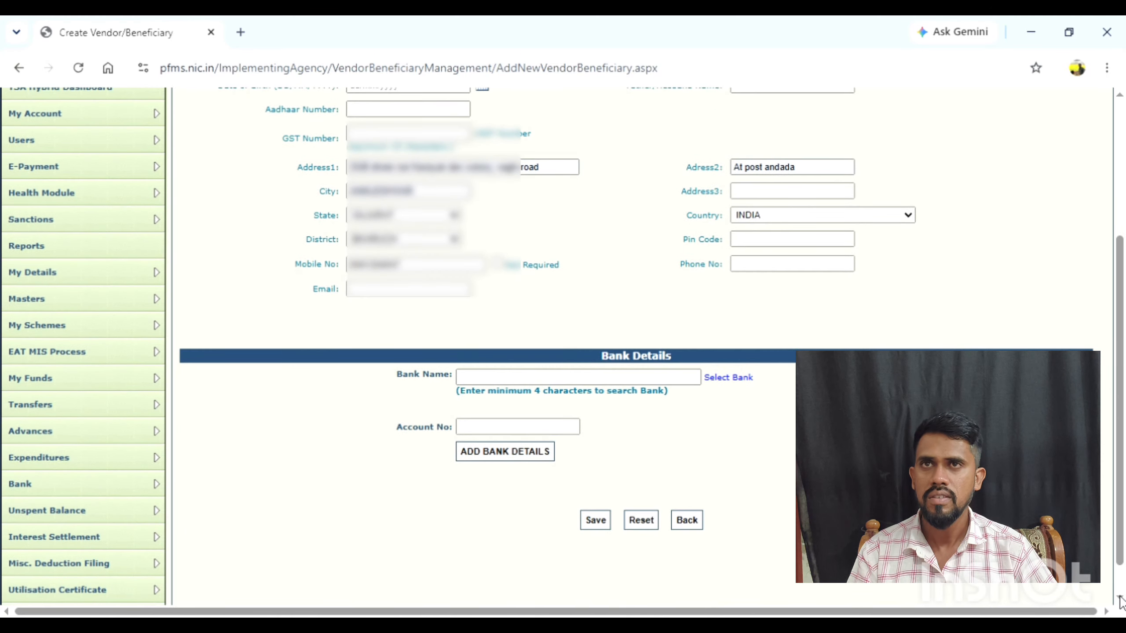
scroll(759, 457, "down", 1)
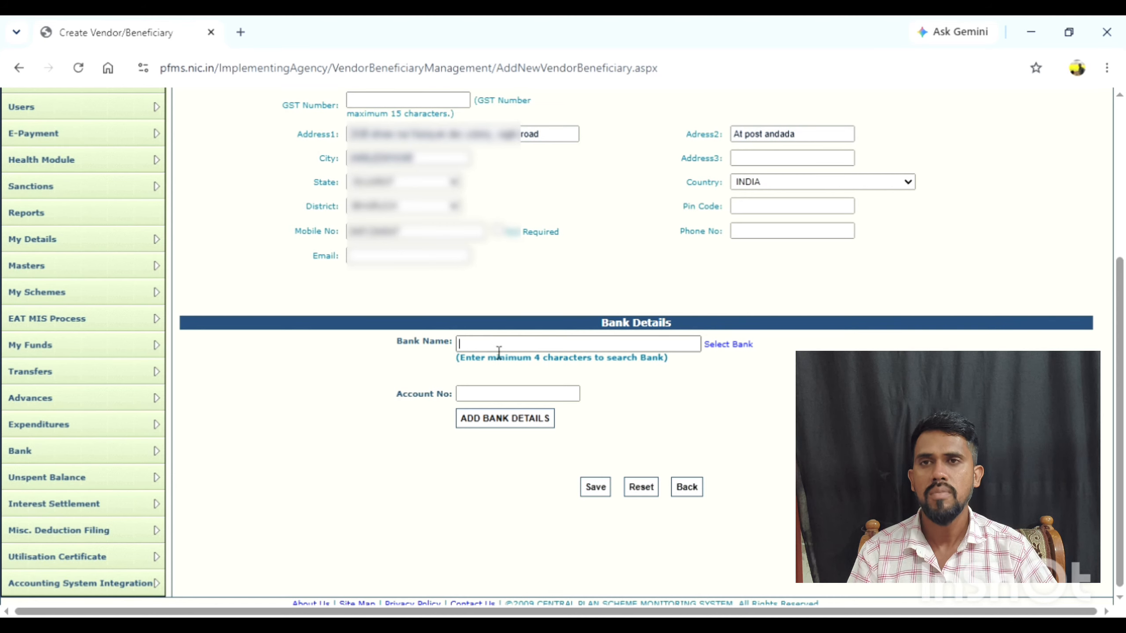
type("CANARA")
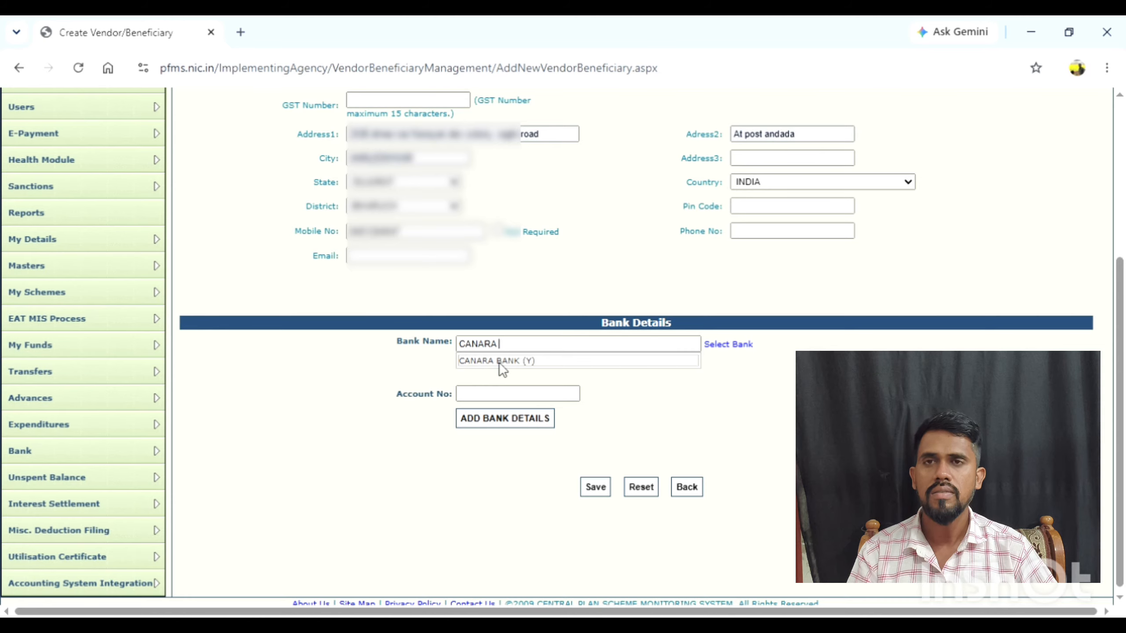
left_click(526, 366)
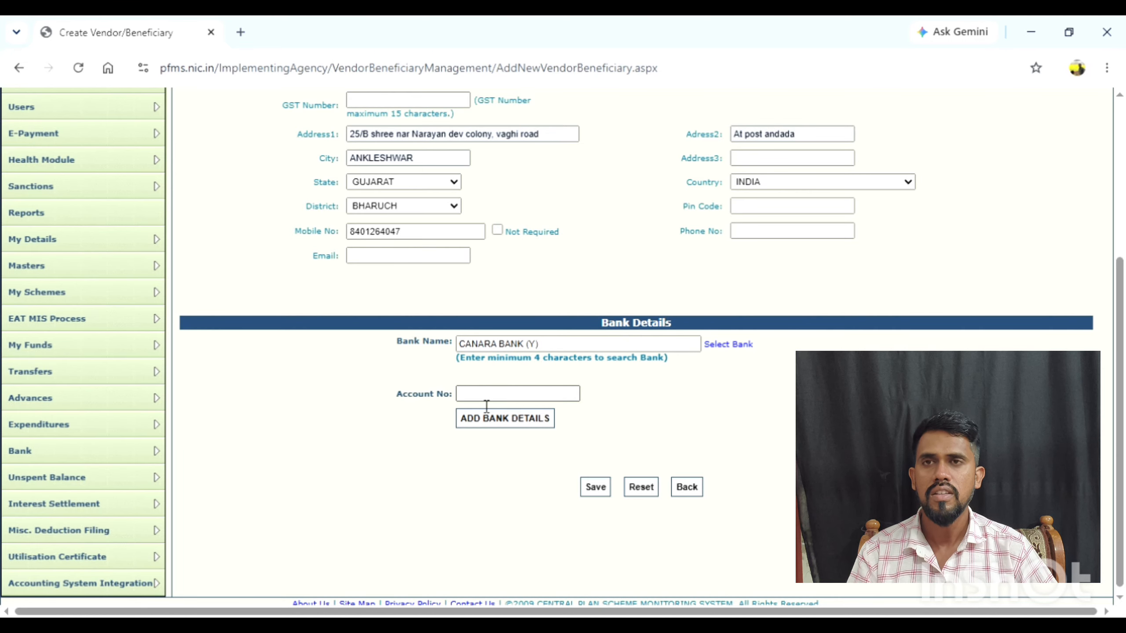
Enter the vendor's bank account number and add the bank details to the vendor record.
left_click(477, 397)
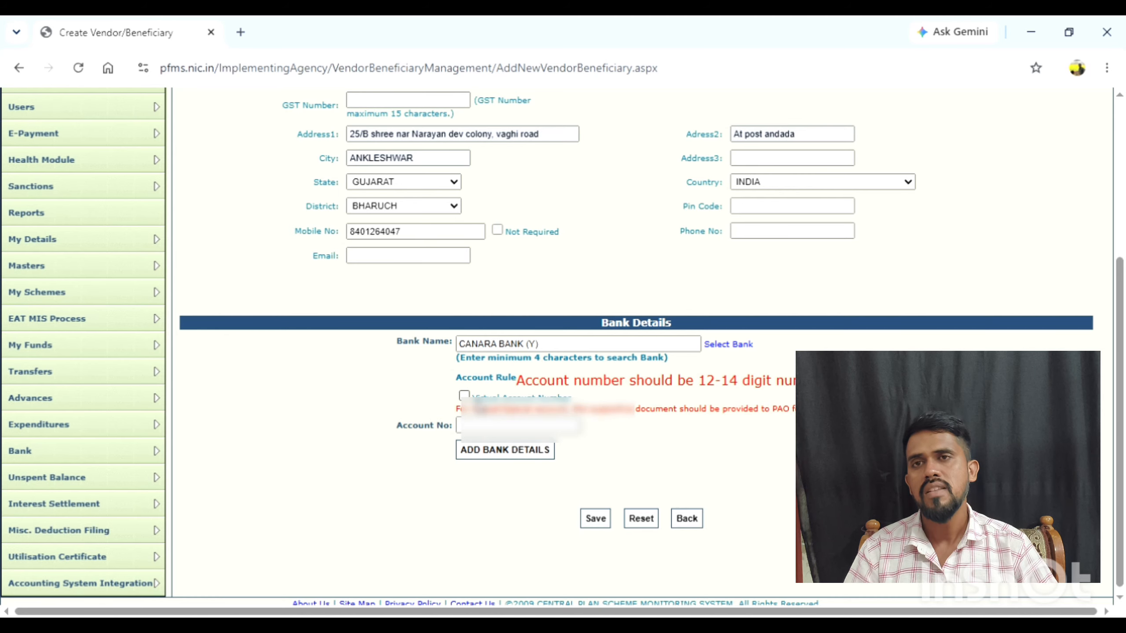
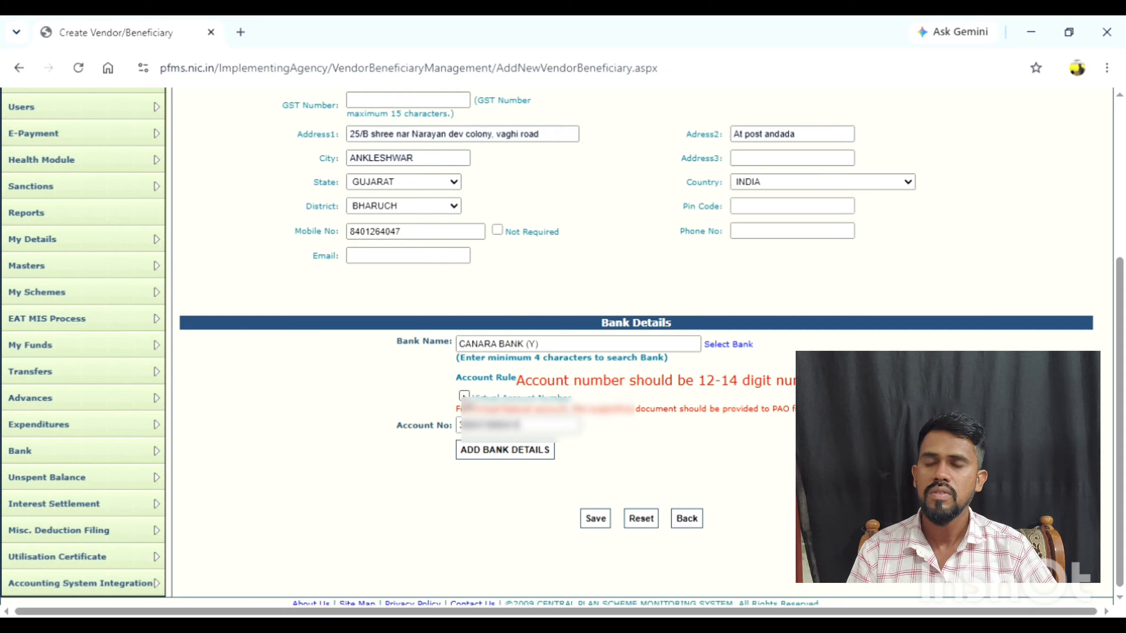
left_click(522, 452)
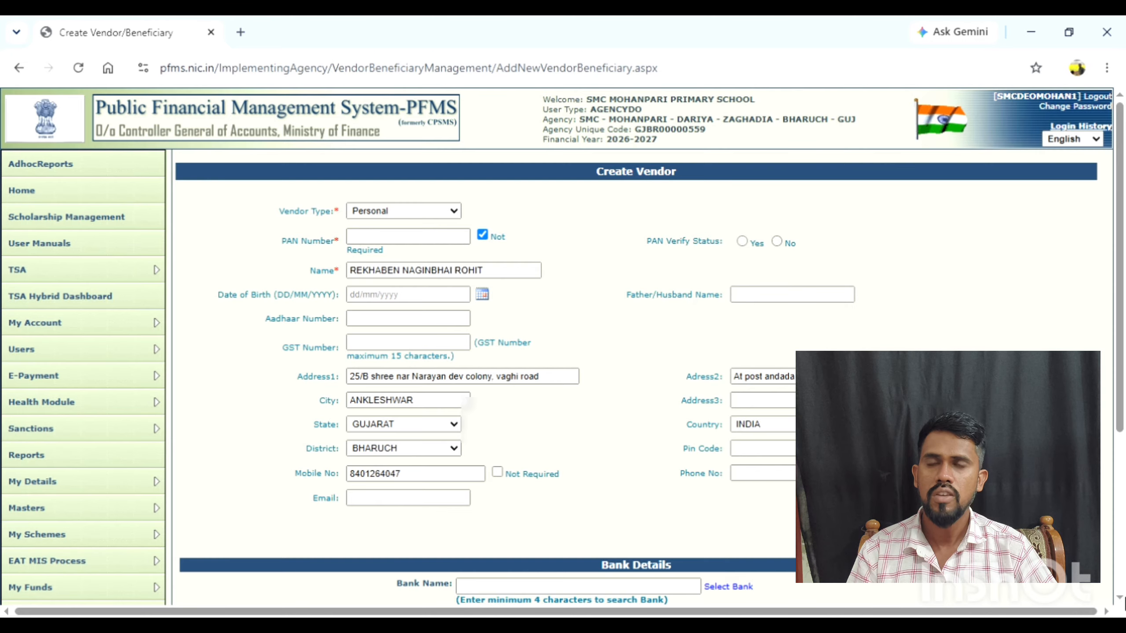
Review the completed vendor form and save the new personal vendor.
scroll(1122, 598, "down", 3)
scroll(1121, 598, "down", 3)
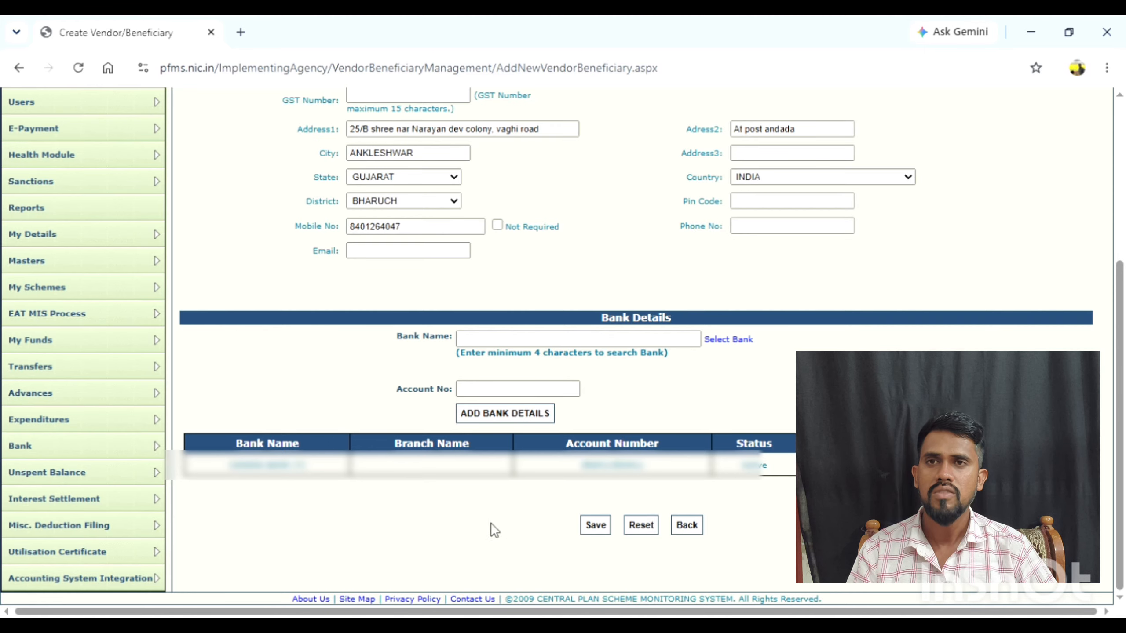
left_click(598, 530)
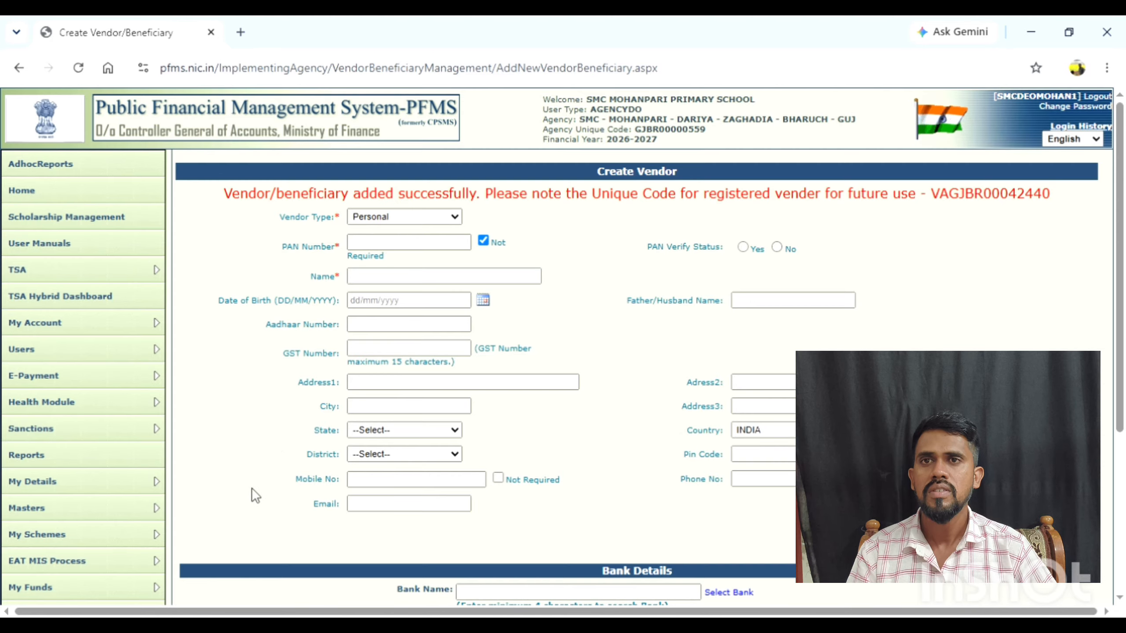
Open the vendor management page and examine the bank and account status of the newly added vendor in the list of registered vendors.
mouse_move(157, 518)
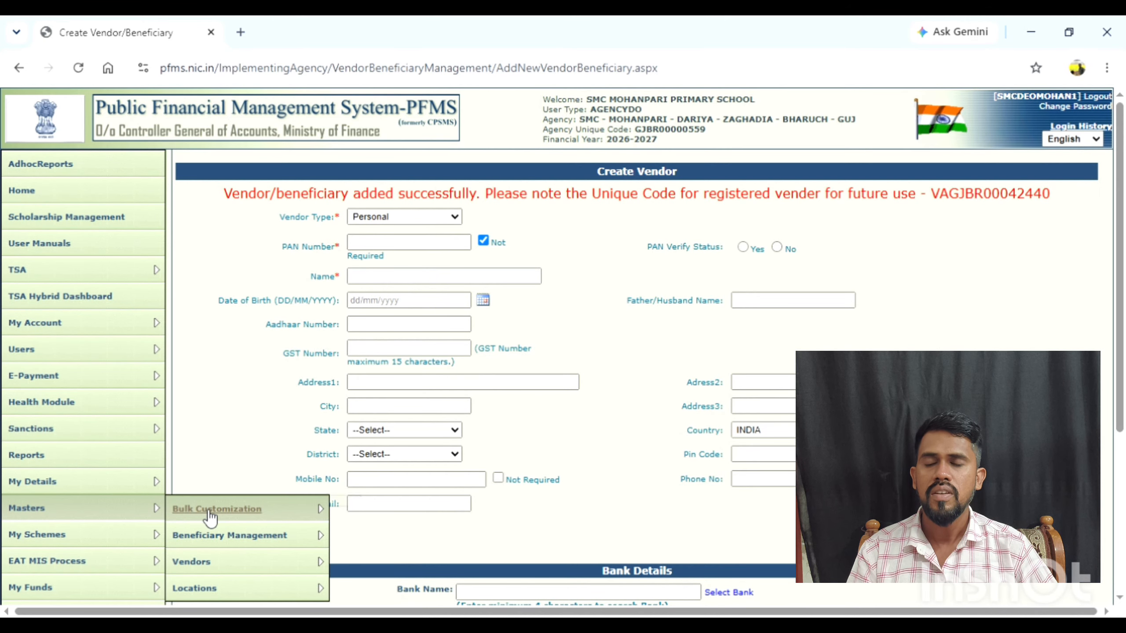
mouse_move(208, 563)
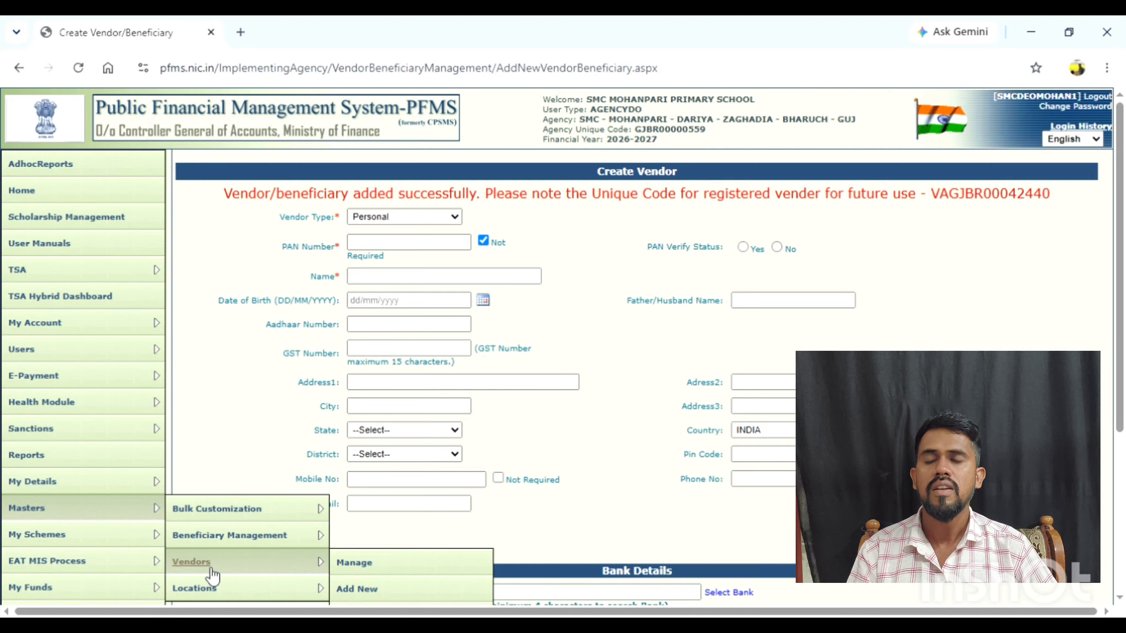
left_click(354, 564)
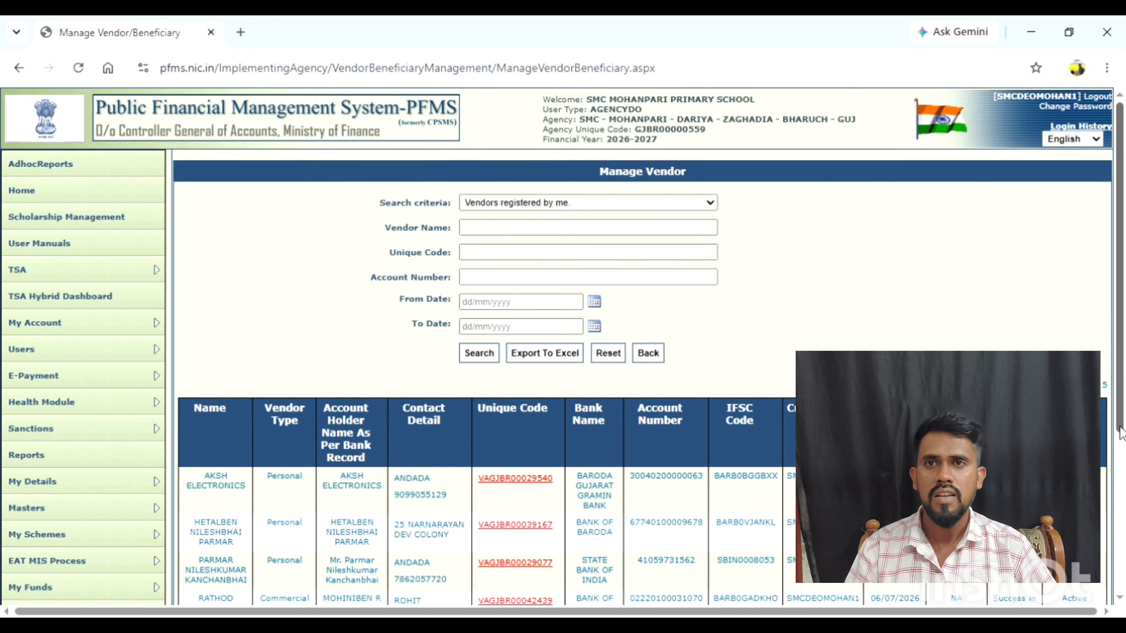
left_click_drag(1121, 434, 1122, 537)
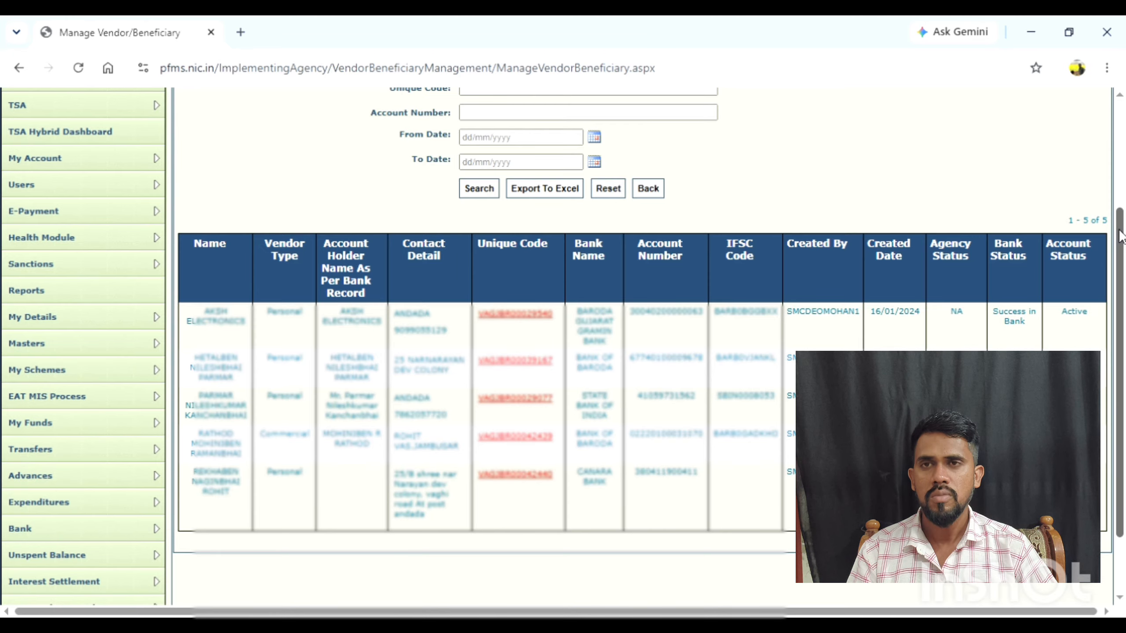
left_click_drag(1121, 235, 1124, 163)
scroll(1123, 167, "up", 1)
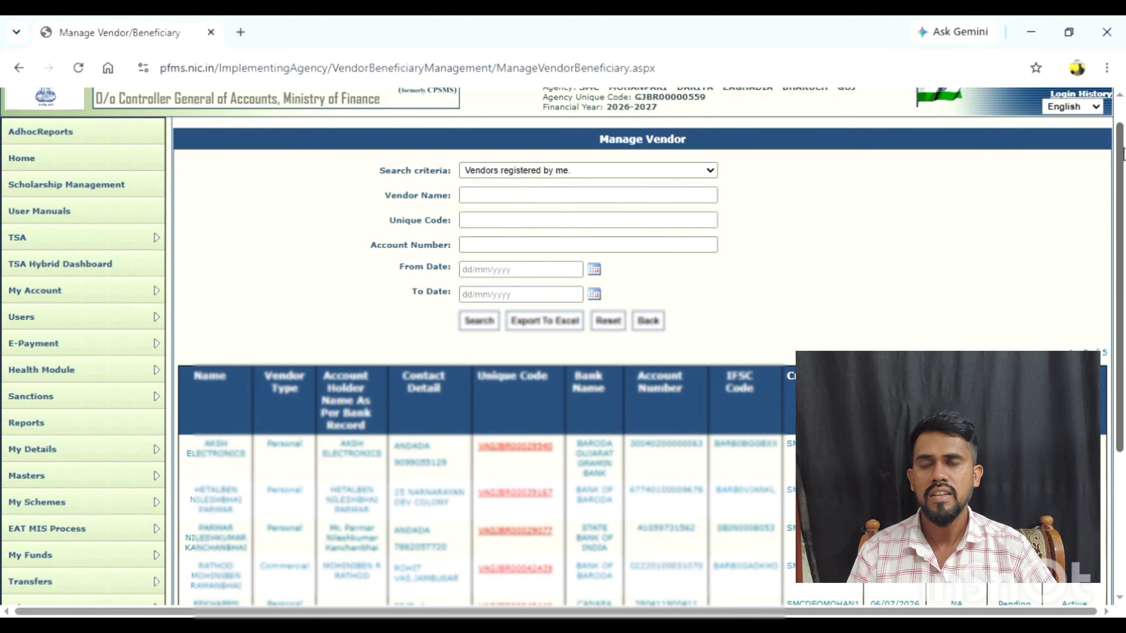
left_click_drag(1122, 198, 1123, 168)
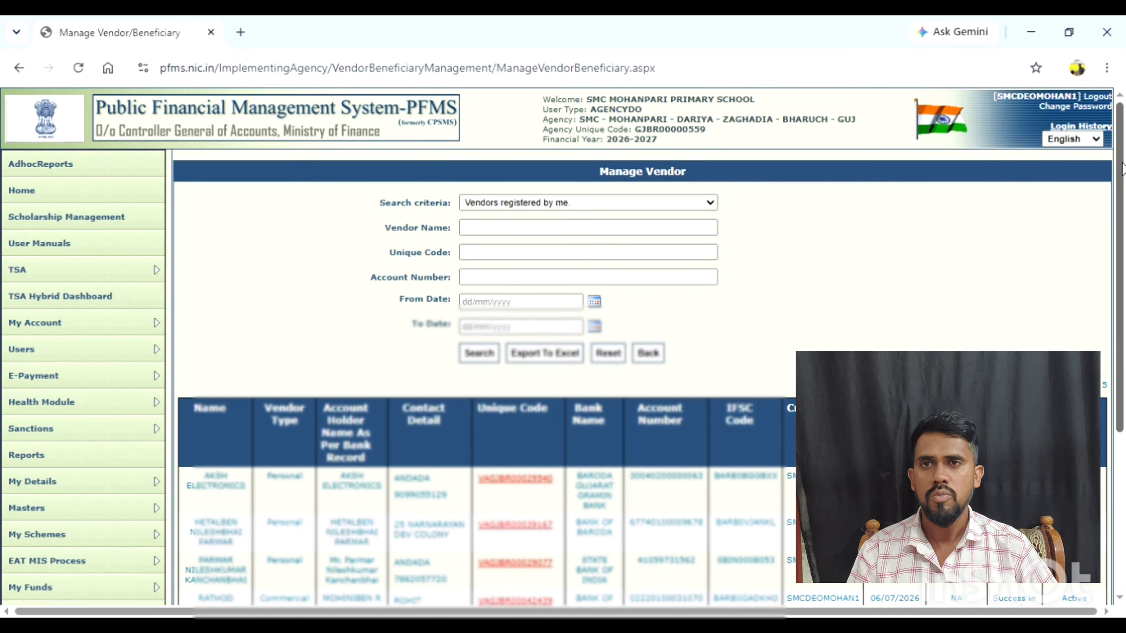